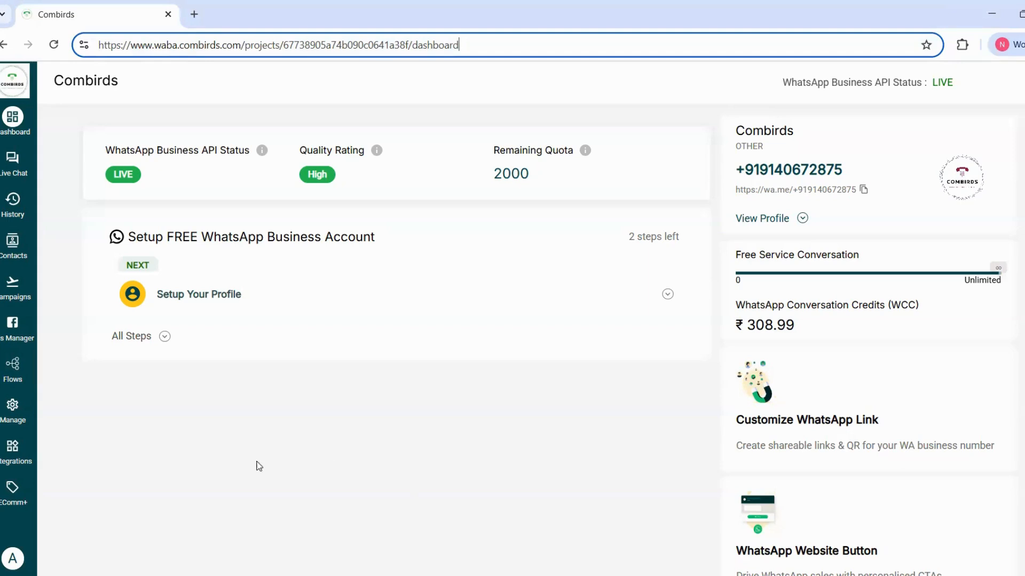
Open the TestCamp flow for editing in the flow builder and make its name editable.
left_click(12, 367)
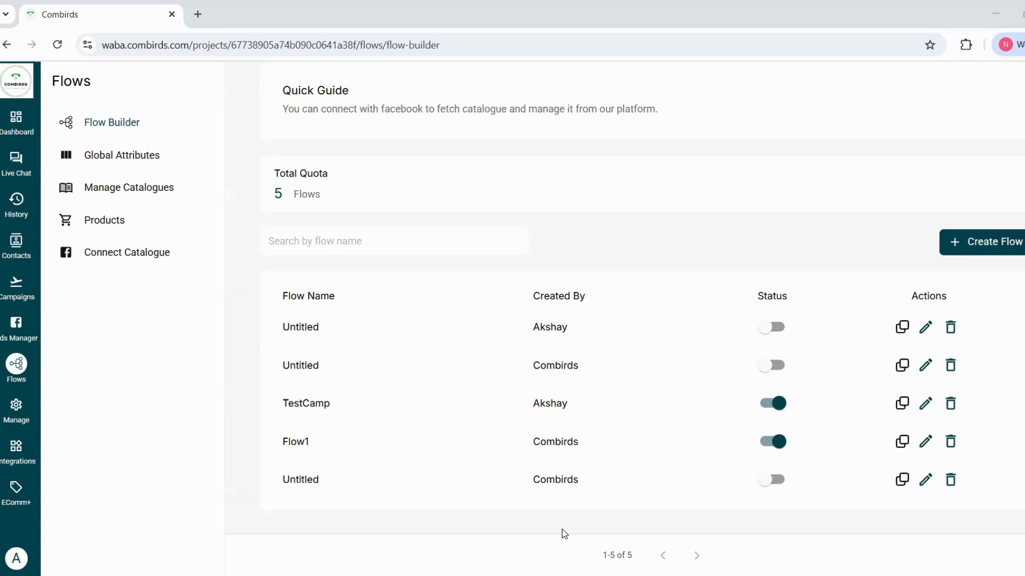
left_click(926, 406)
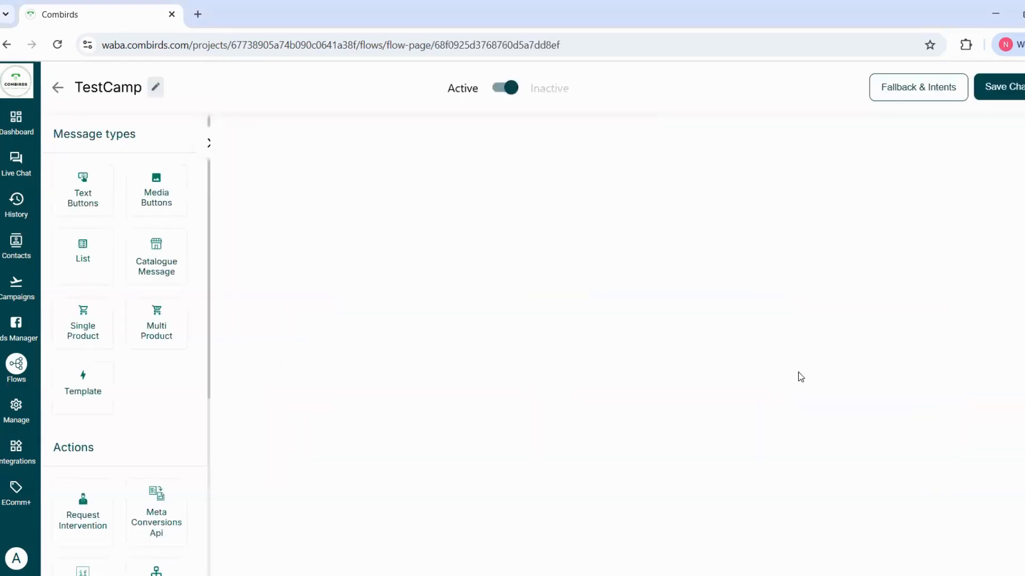
left_click(107, 87)
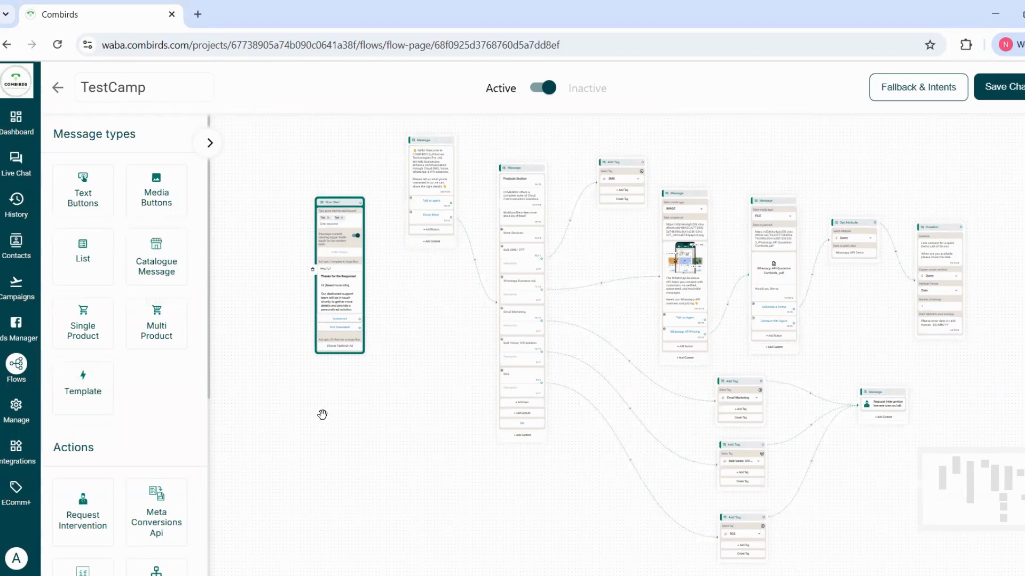
Add the keyword "Hi" to the trigger keywords of the Flow Start node.
scroll(324, 416, "up", 4)
left_click_drag(405, 392, 379, 494)
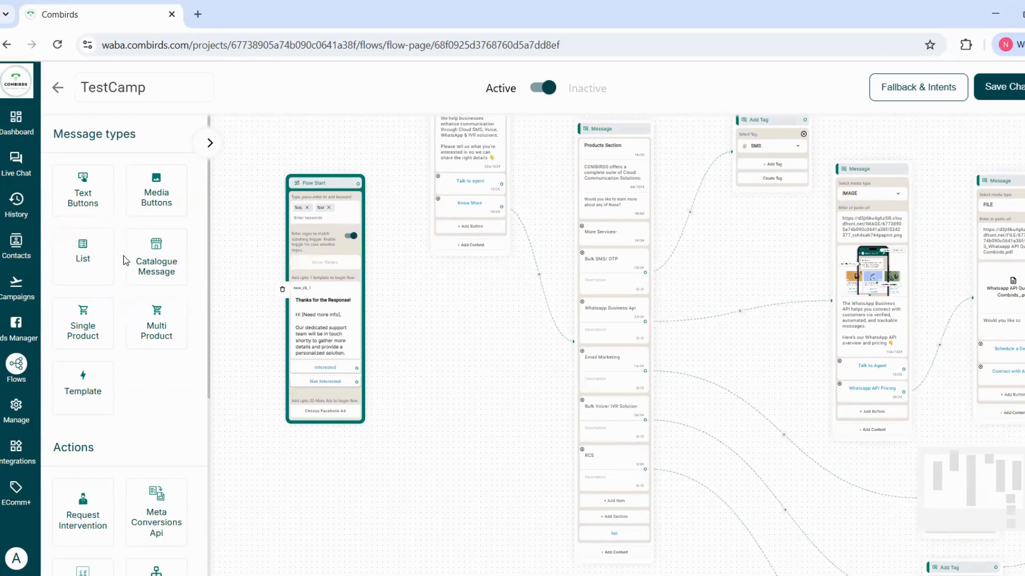
scroll(157, 362, "down", 3)
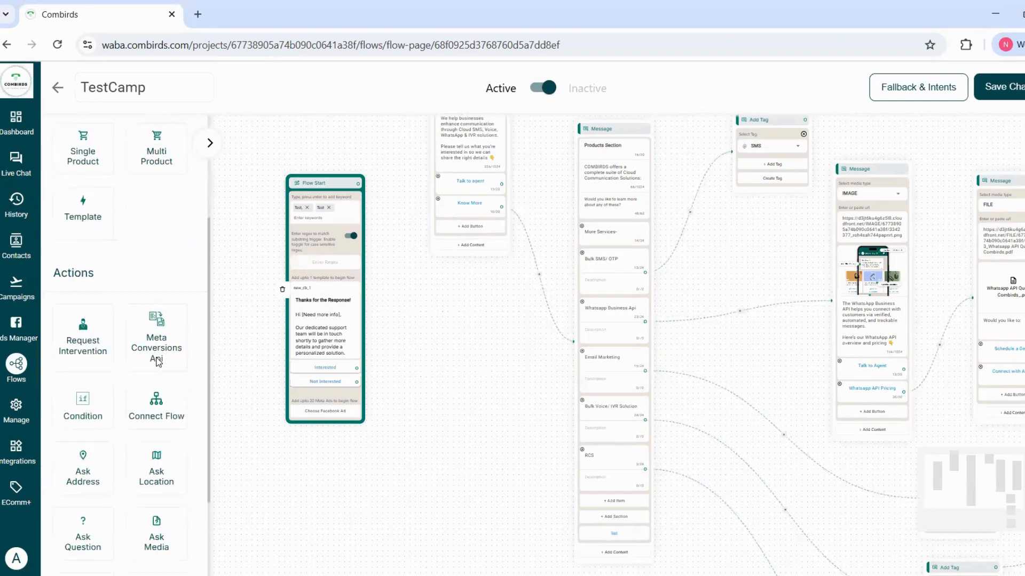
scroll(158, 347, "down", 1)
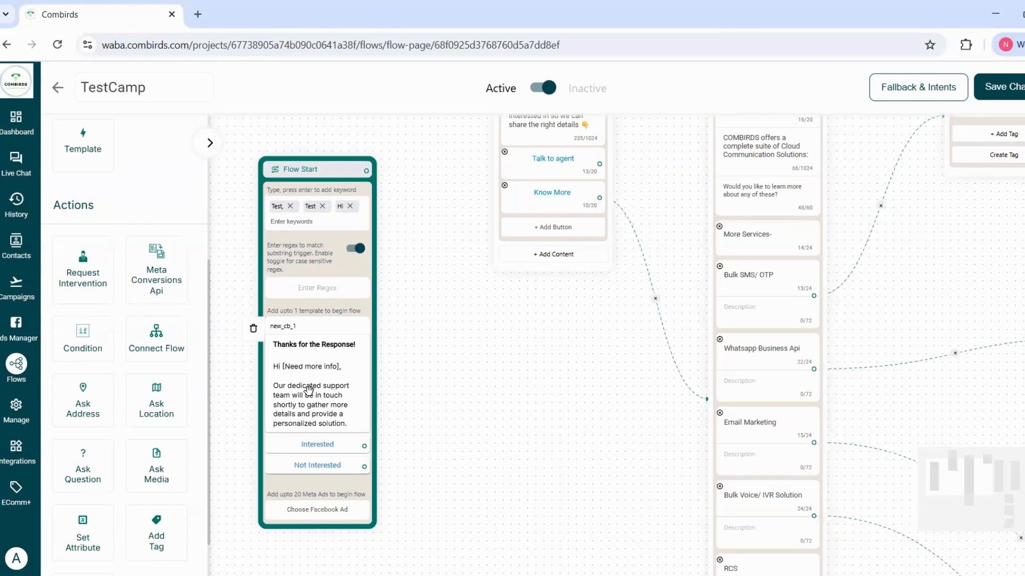
left_click(302, 223)
Connect the Flow Start node to the "Hello! Welcome to COMBIRDS" message node.
left_click_drag(415, 206, 372, 379)
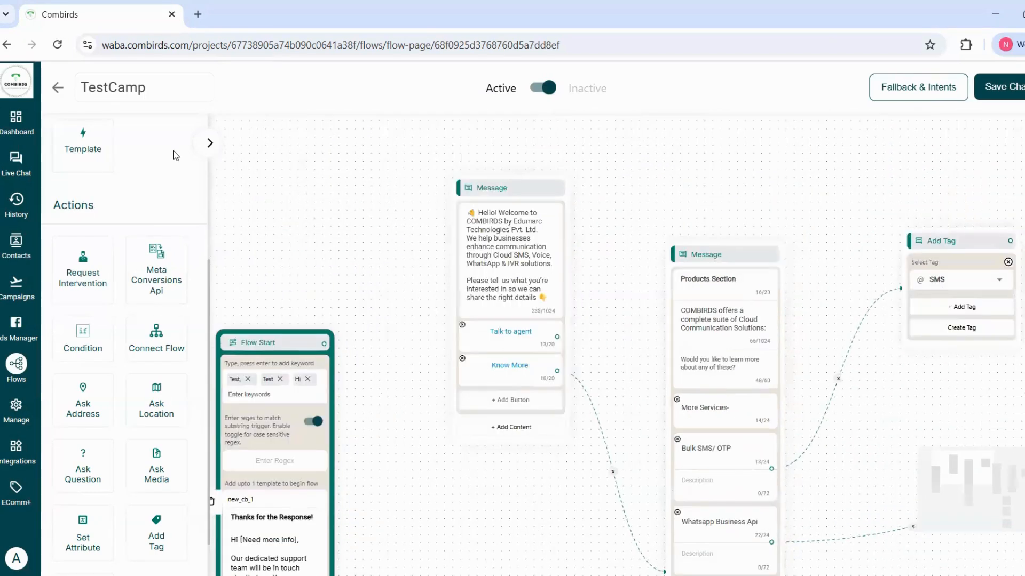
scroll(151, 178, "up", 5)
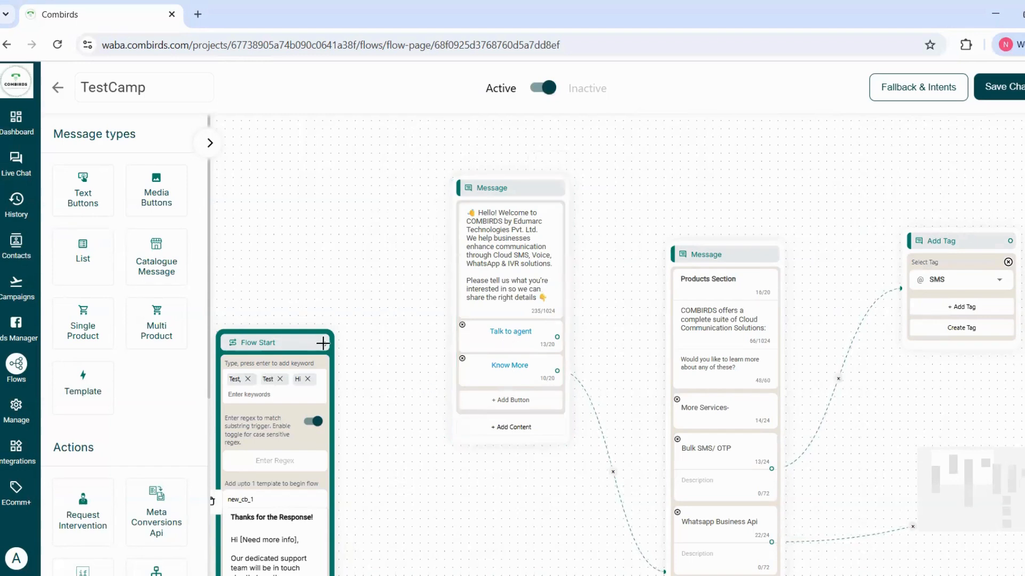
left_click_drag(324, 343, 462, 191)
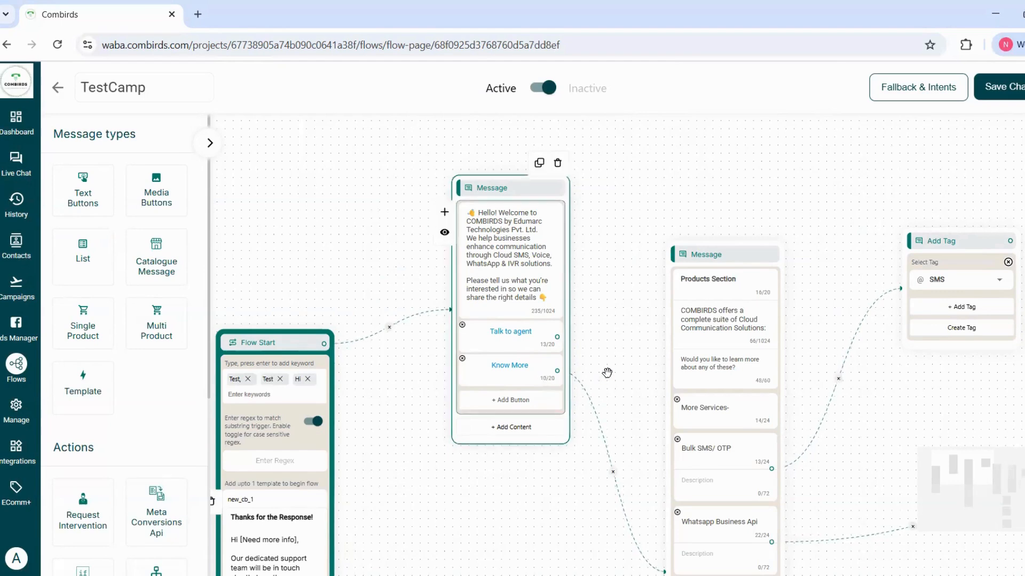
Examine the Products Section list message, its service items and the connections leading to and from them.
left_click_drag(574, 363, 467, 285)
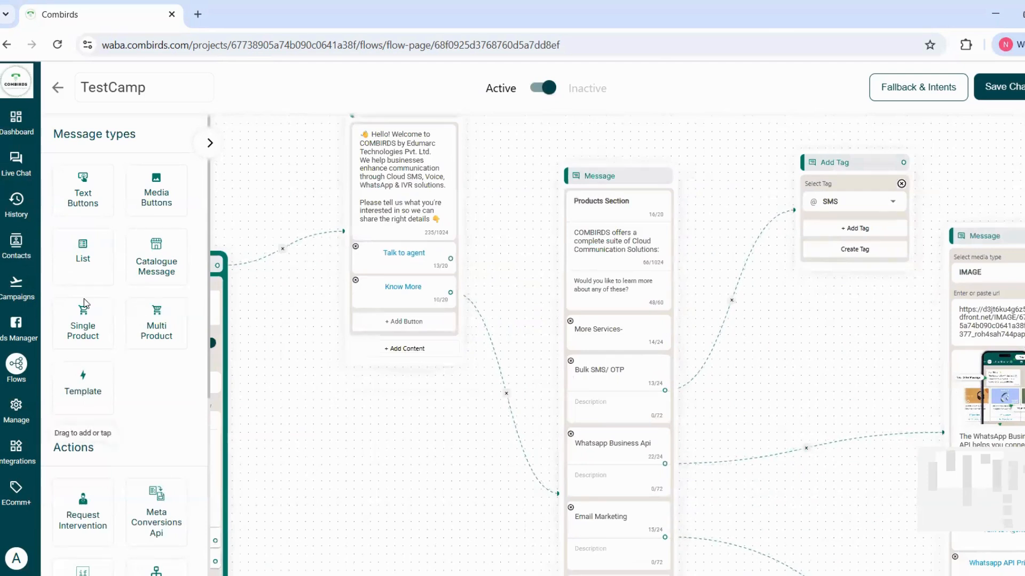
left_click(658, 302)
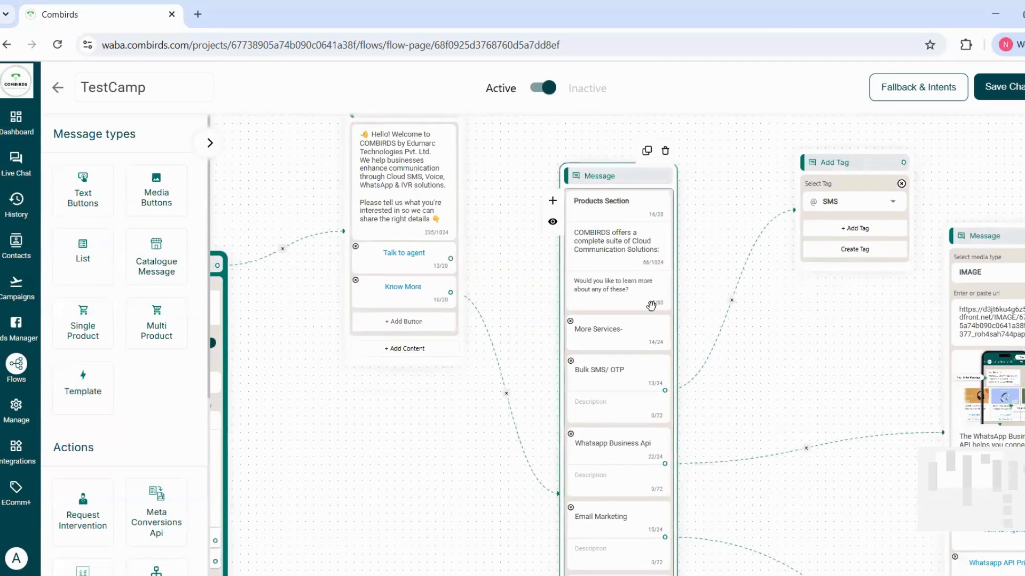
left_click(701, 323)
scroll(695, 253, "down", 2)
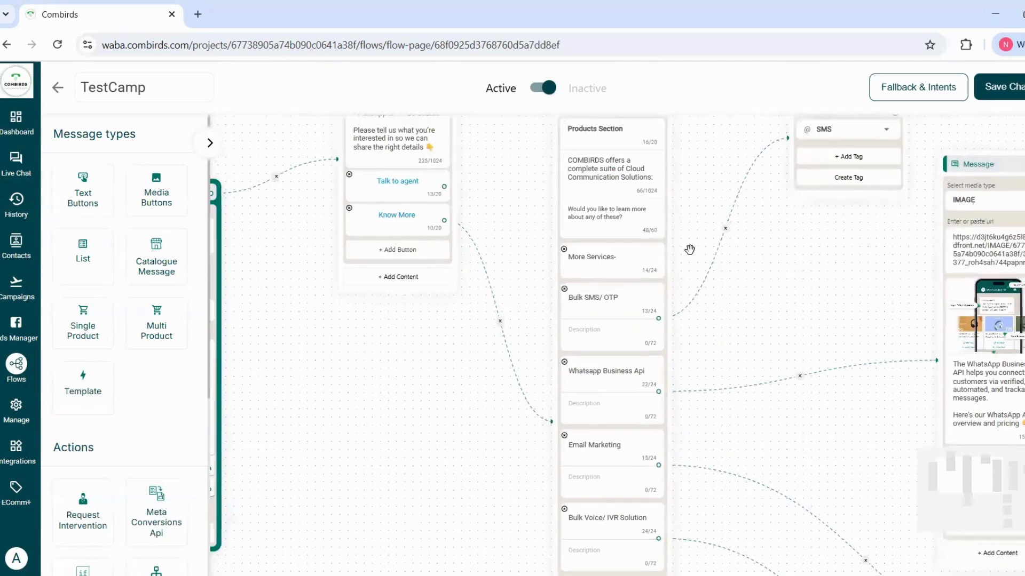
left_click(659, 378)
scroll(712, 382, "down", 1)
left_click(713, 381)
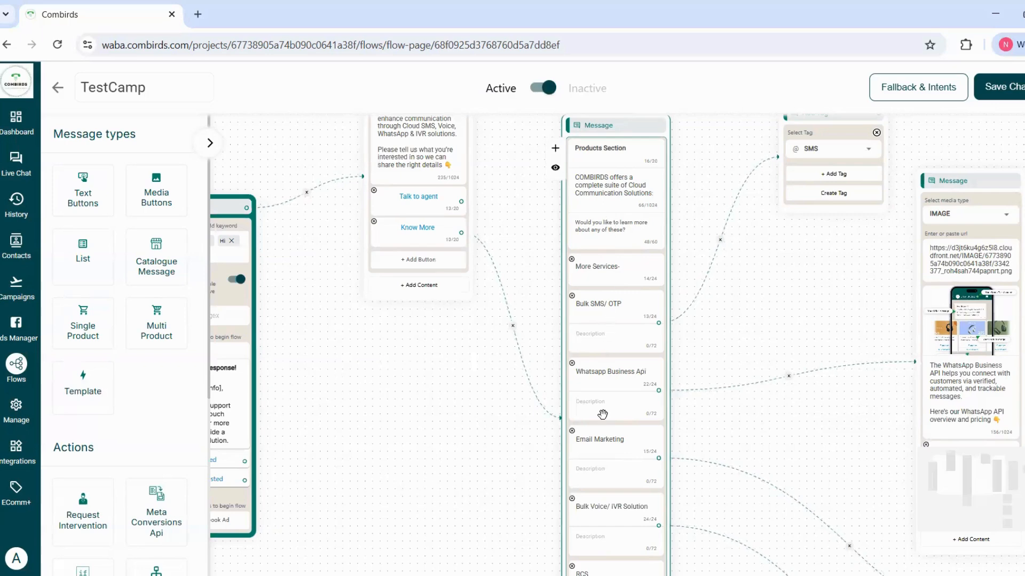
scroll(600, 415, "down", 2)
scroll(689, 443, "down", 5)
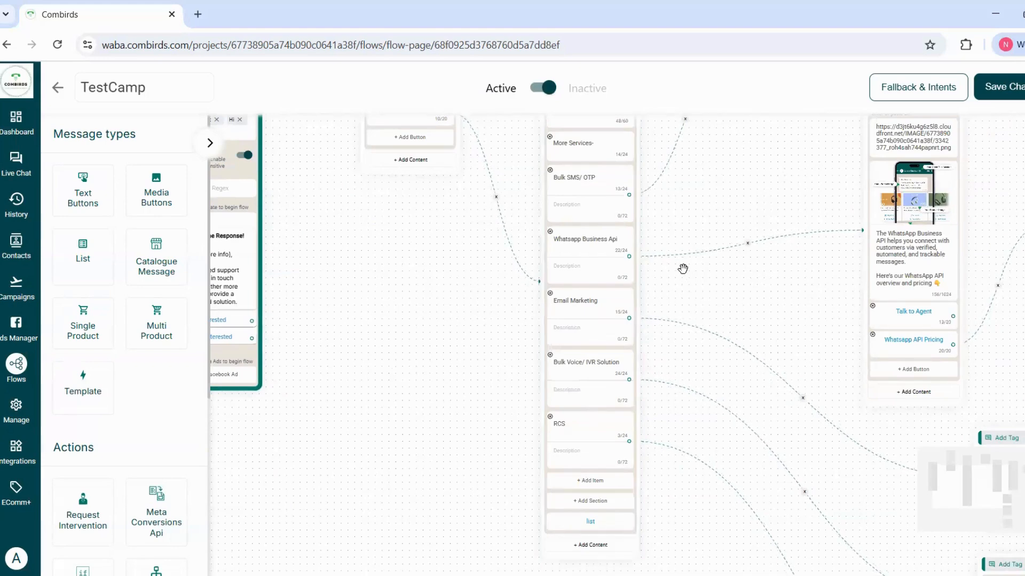
scroll(655, 369, "up", 1)
scroll(659, 169, "up", 2)
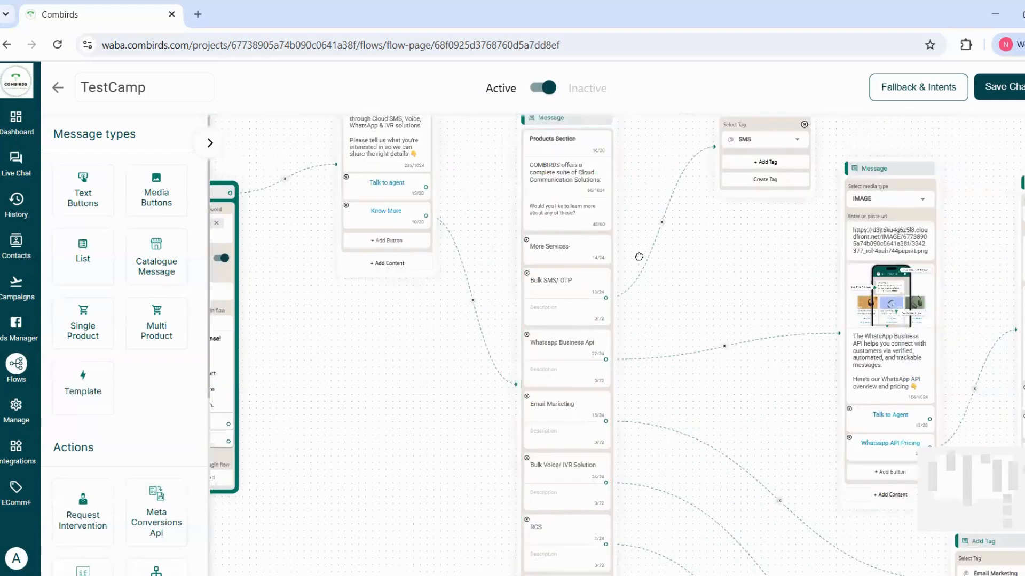
scroll(643, 238, "up", 3)
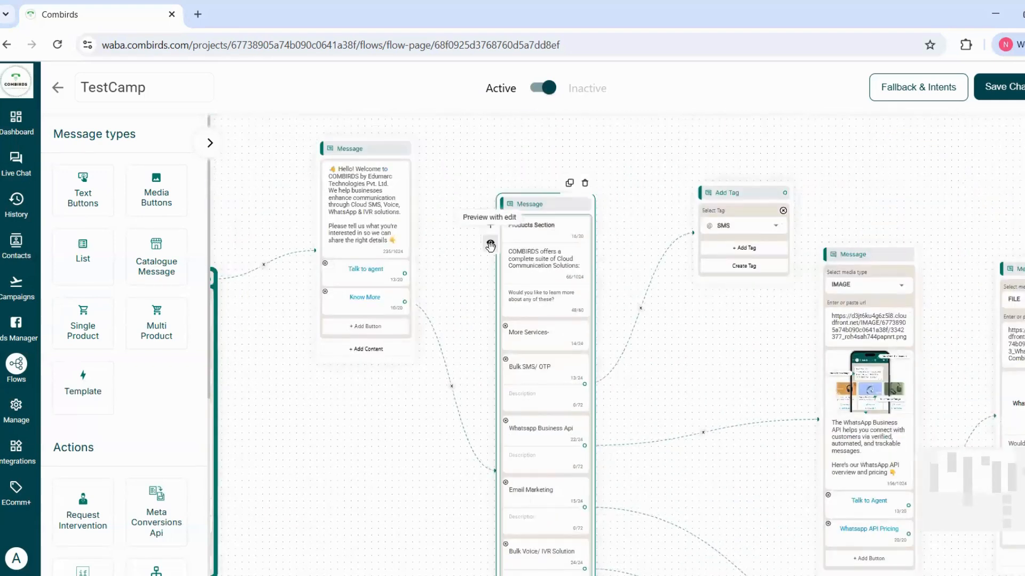
Preview the Products Section message with its list expanded, and close the preview.
left_click(490, 243)
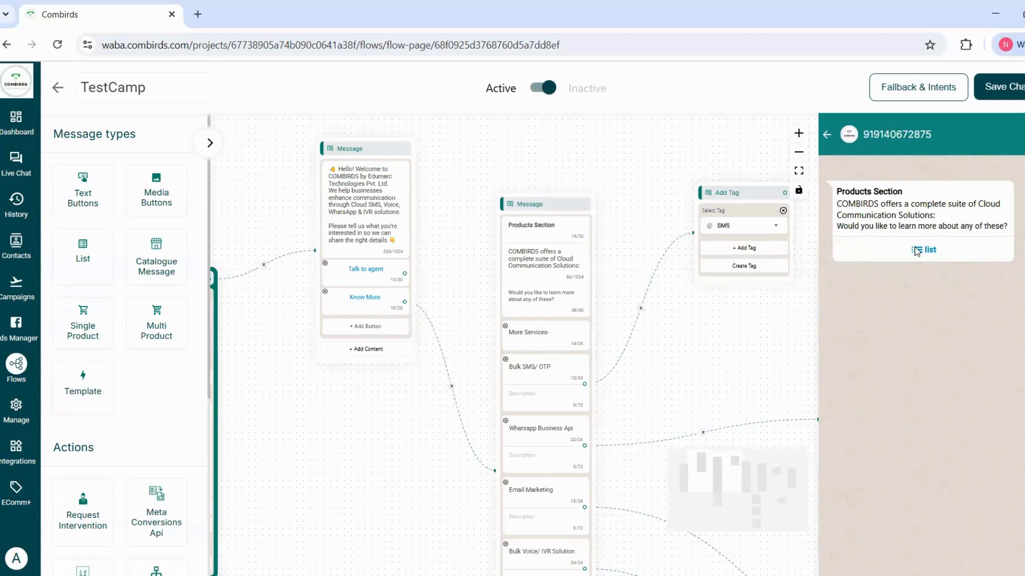
left_click(916, 251)
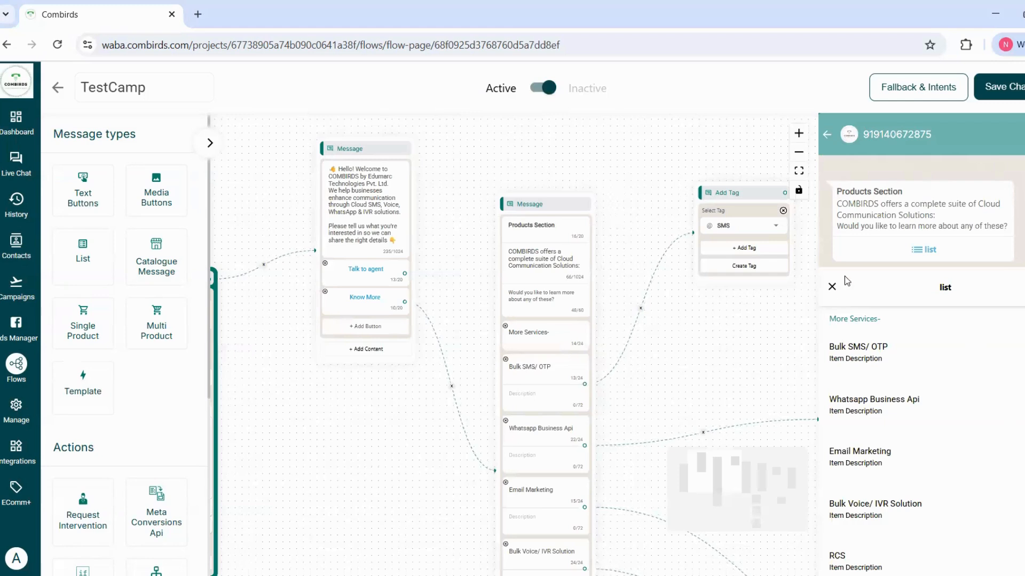
left_click(832, 289)
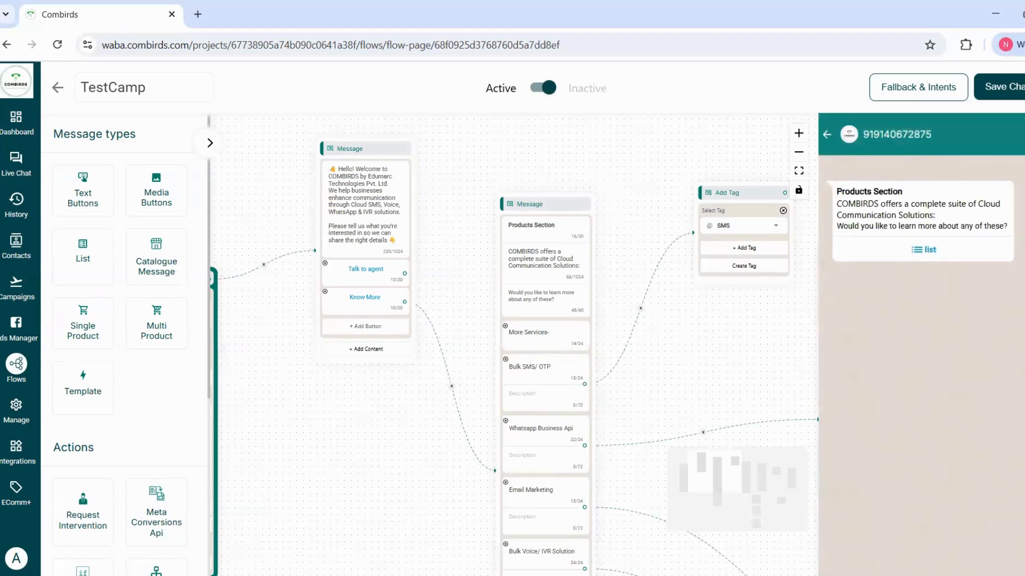
left_click(827, 134)
Check the media type options of the WhatsApp Business API image message and preview how that message looks.
left_click_drag(641, 385, 533, 286)
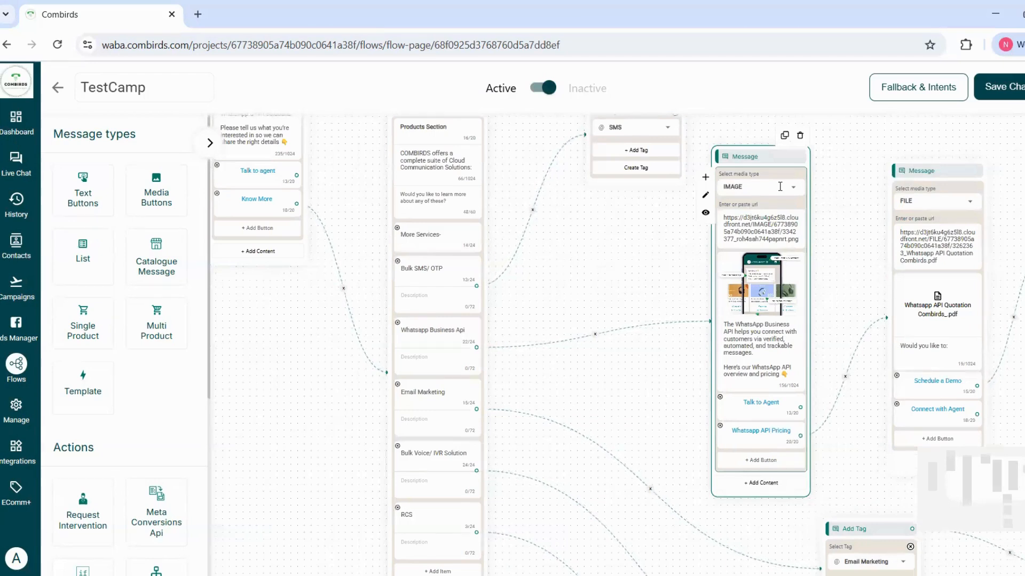
left_click(796, 188)
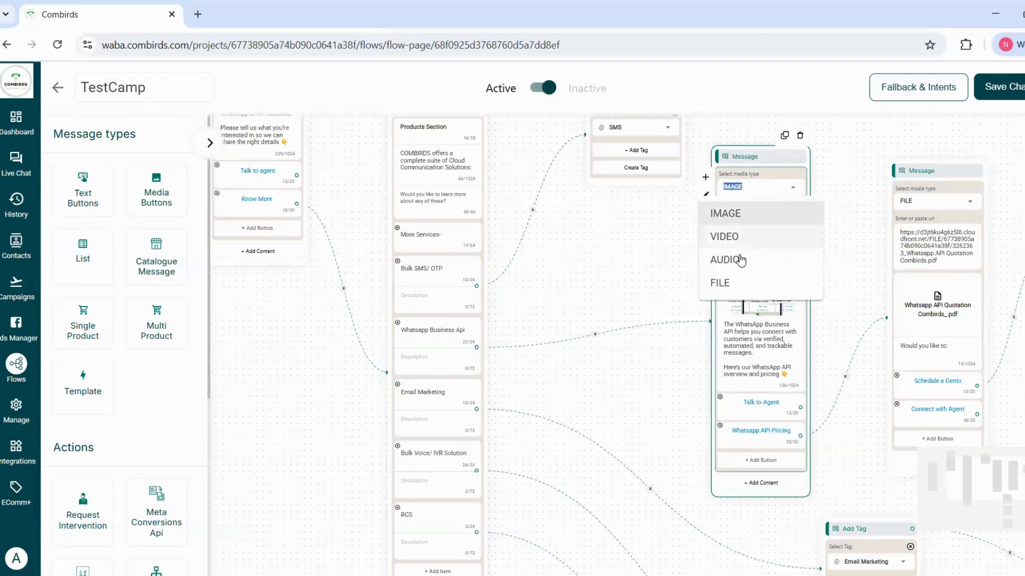
left_click(672, 282)
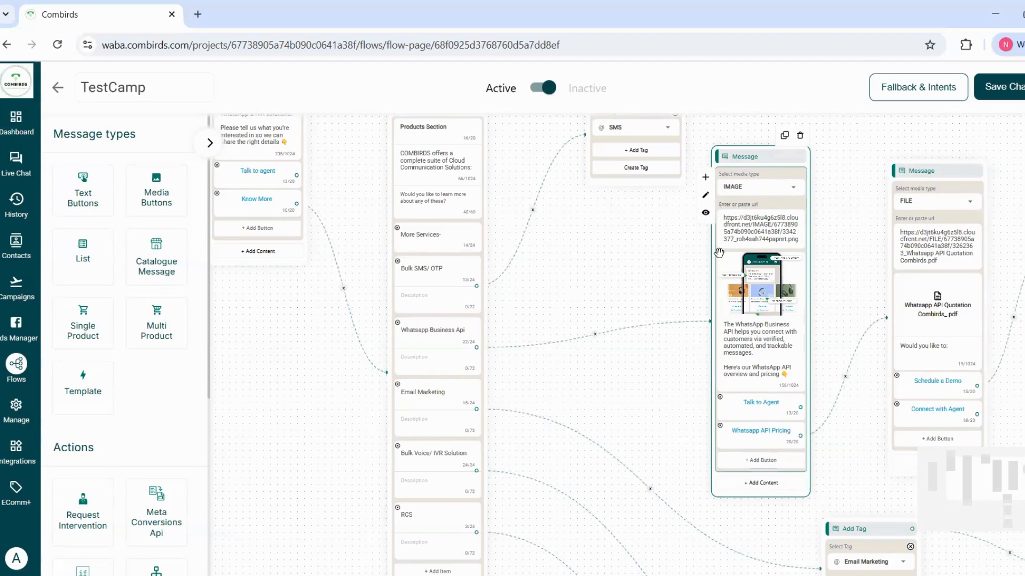
left_click(703, 212)
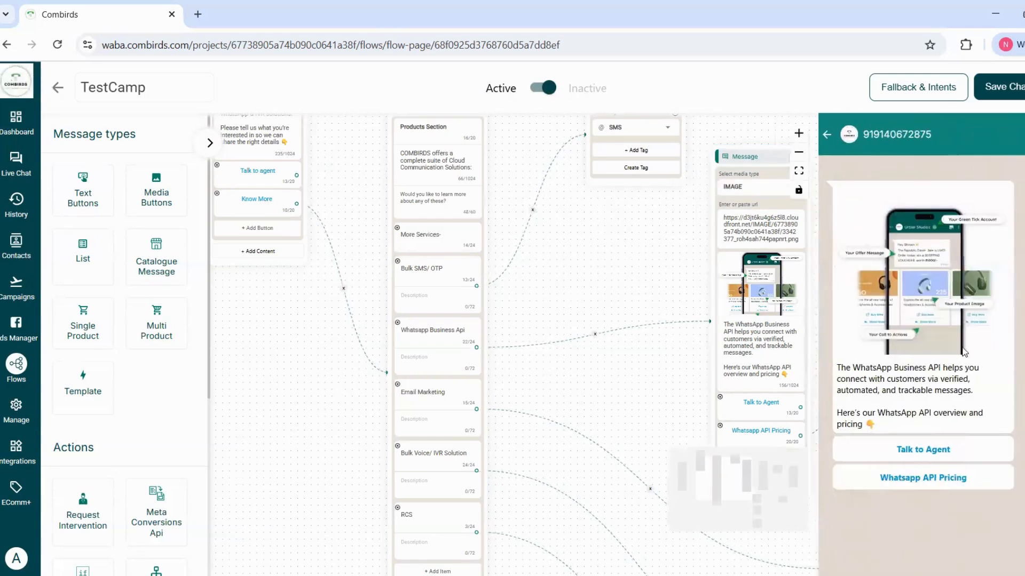
left_click(1020, 135)
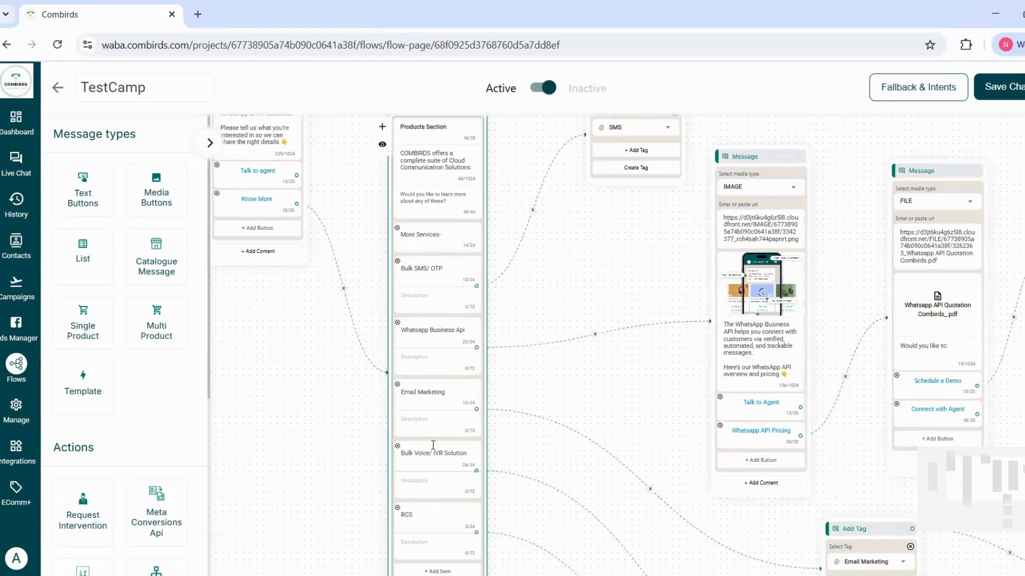
Examine the Add Tag, Request Intervention and Set Attribute nodes that the product list branches lead to.
left_click_drag(591, 260, 546, 366)
left_click(619, 240)
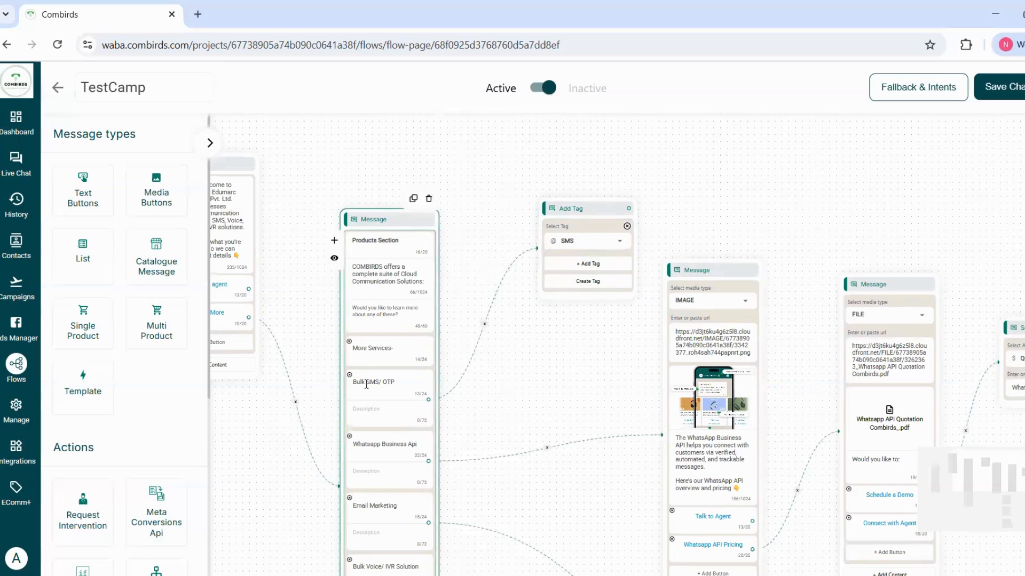
scroll(386, 539, "down", 2)
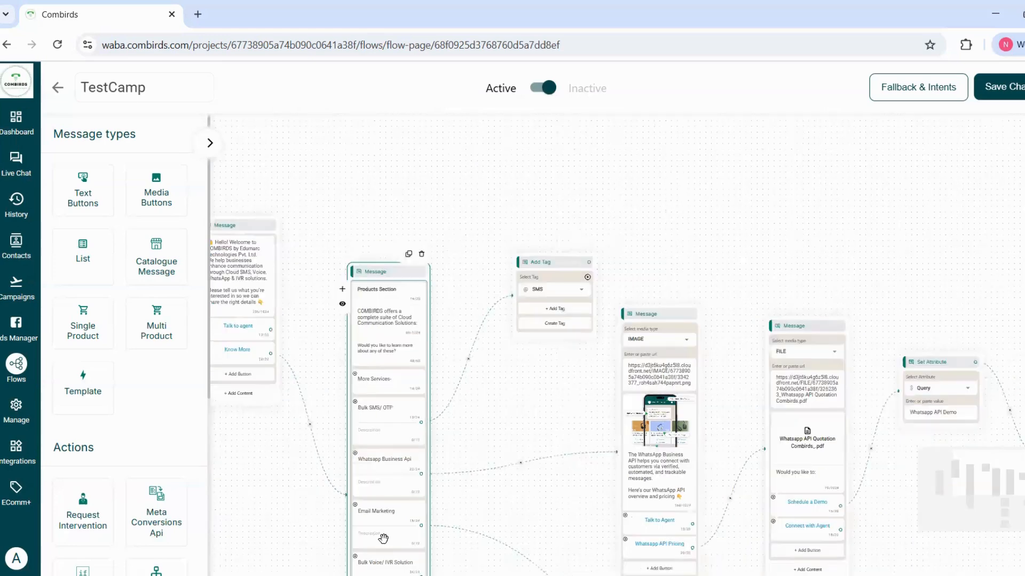
scroll(457, 528, "down", 1)
left_click_drag(457, 528, 485, 382)
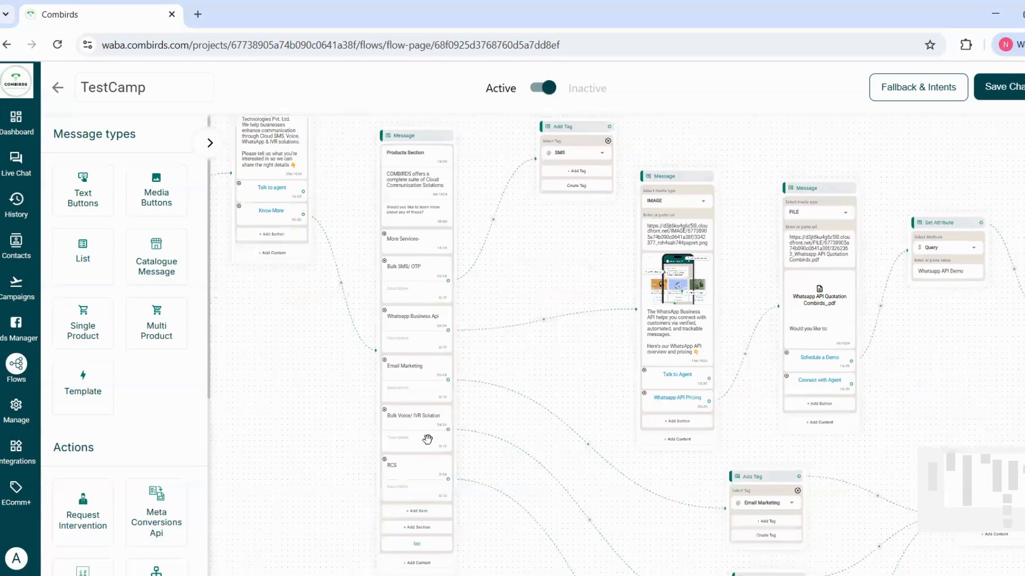
left_click_drag(547, 283, 538, 304)
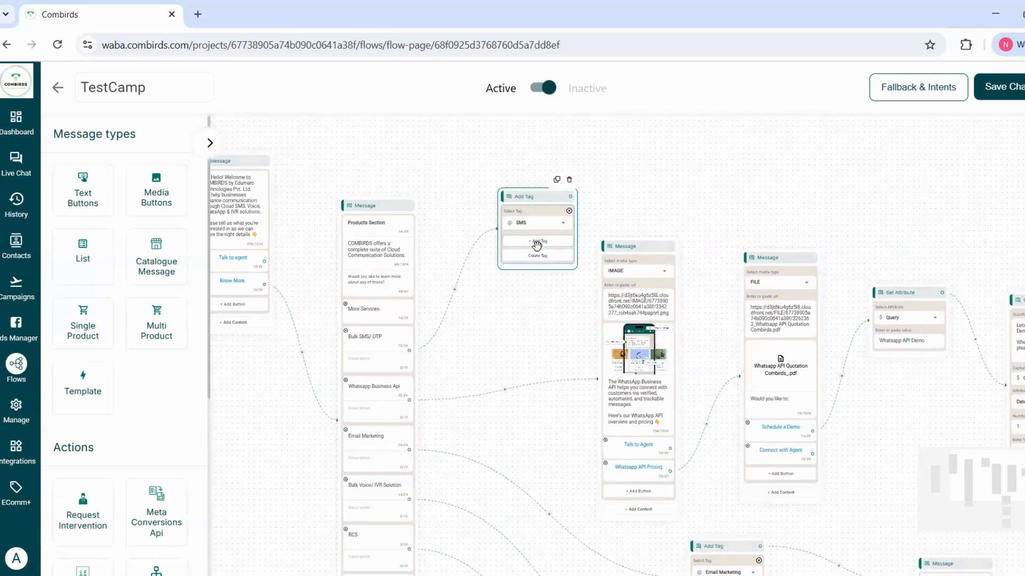
scroll(496, 164, "down", 5)
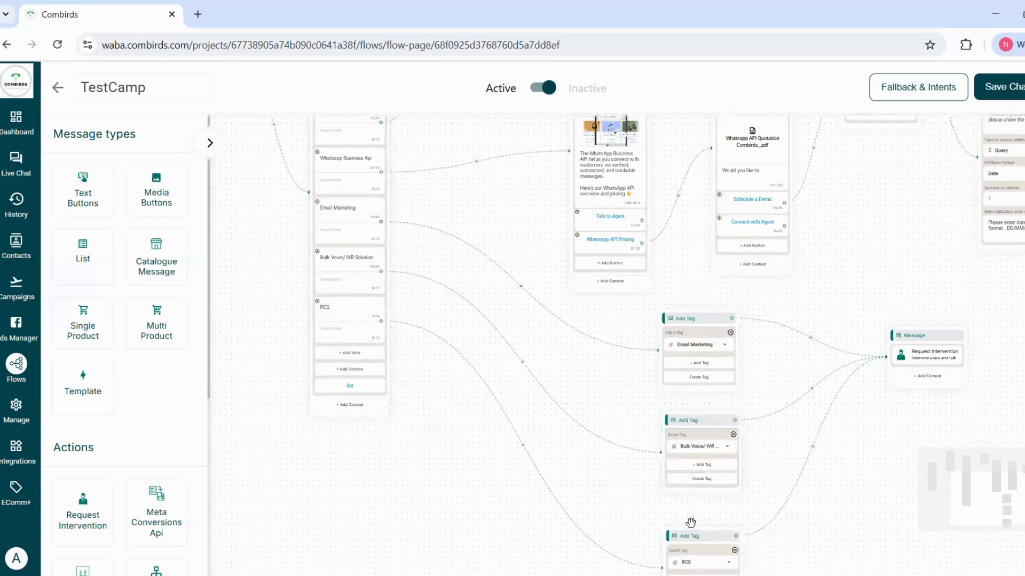
left_click_drag(598, 383, 528, 521)
scroll(99, 474, "down", 5)
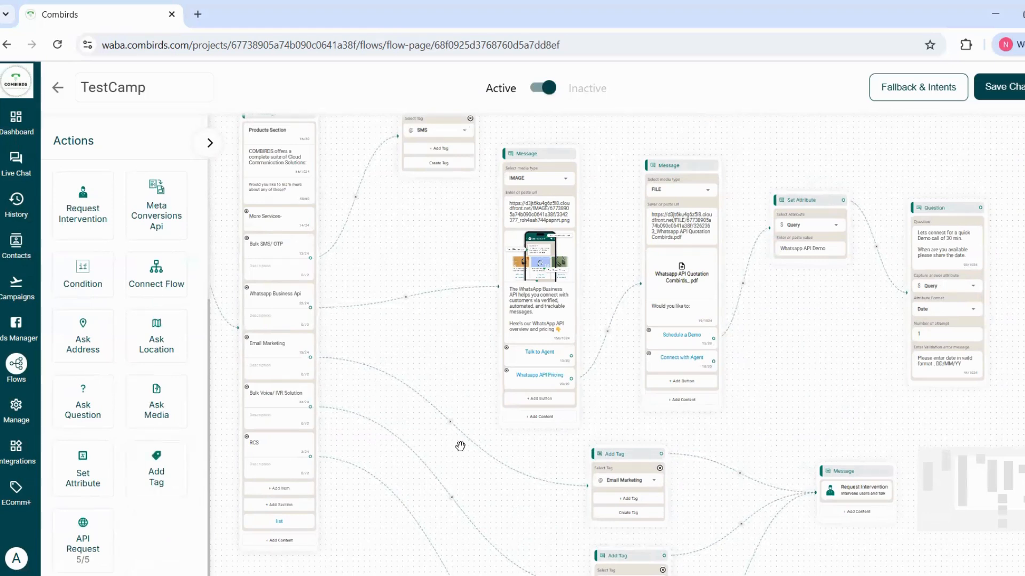
left_click_drag(460, 446, 394, 479)
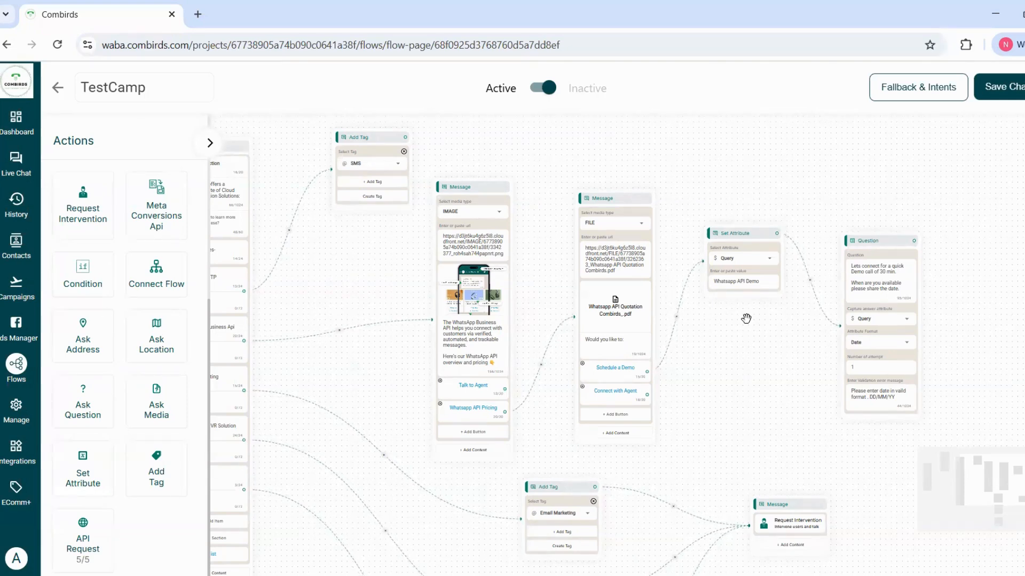
left_click(746, 282)
triple_click(758, 282)
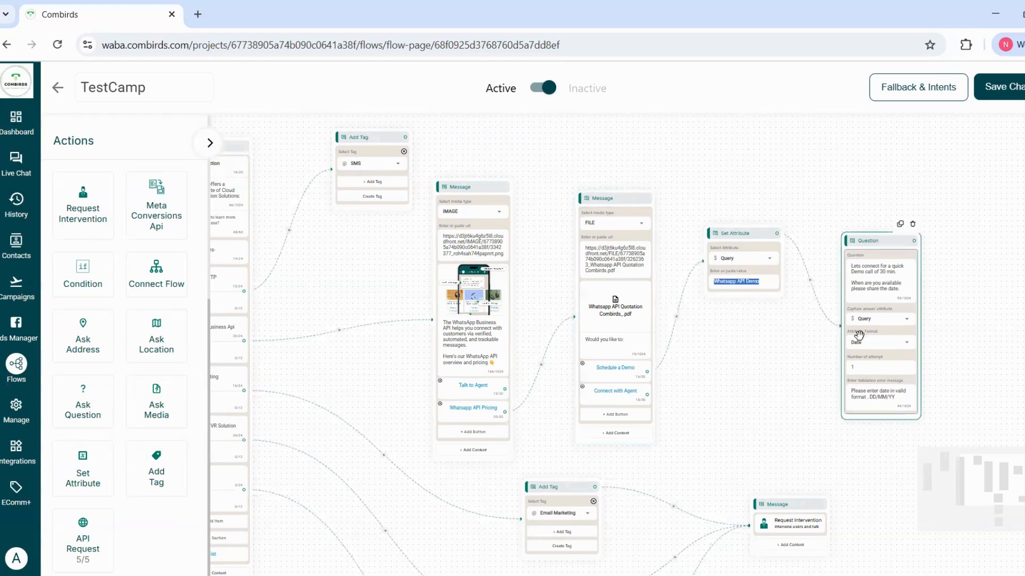
Set the demo call question's answer attribute to Query and its format to Date, and select its validation error message text.
left_click(907, 319)
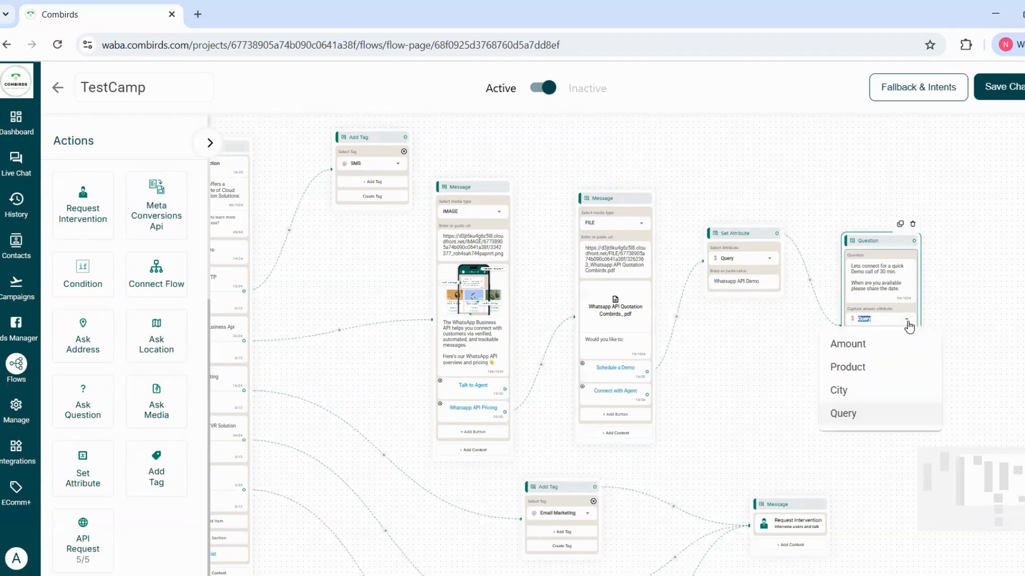
left_click(870, 414)
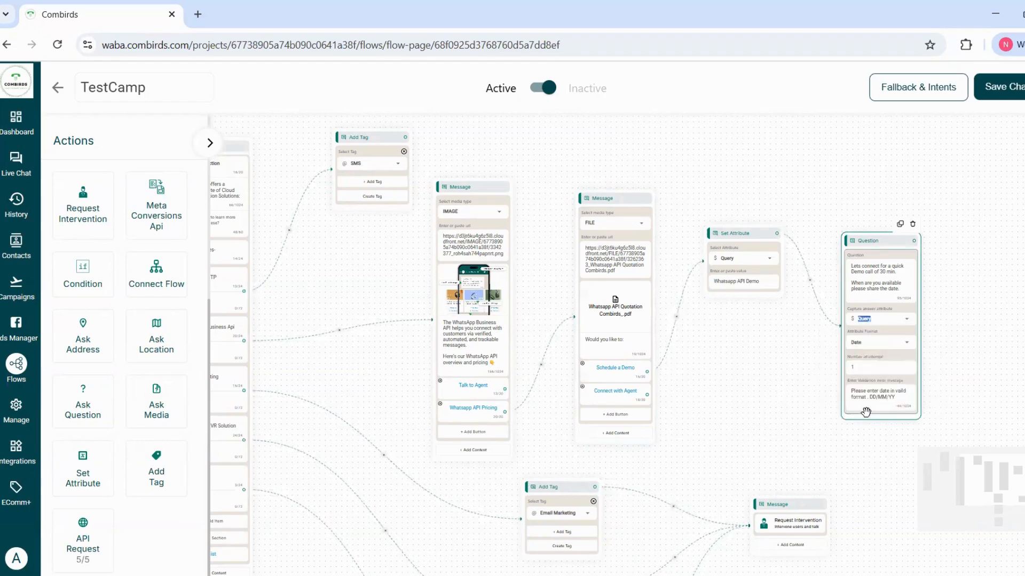
left_click(906, 346)
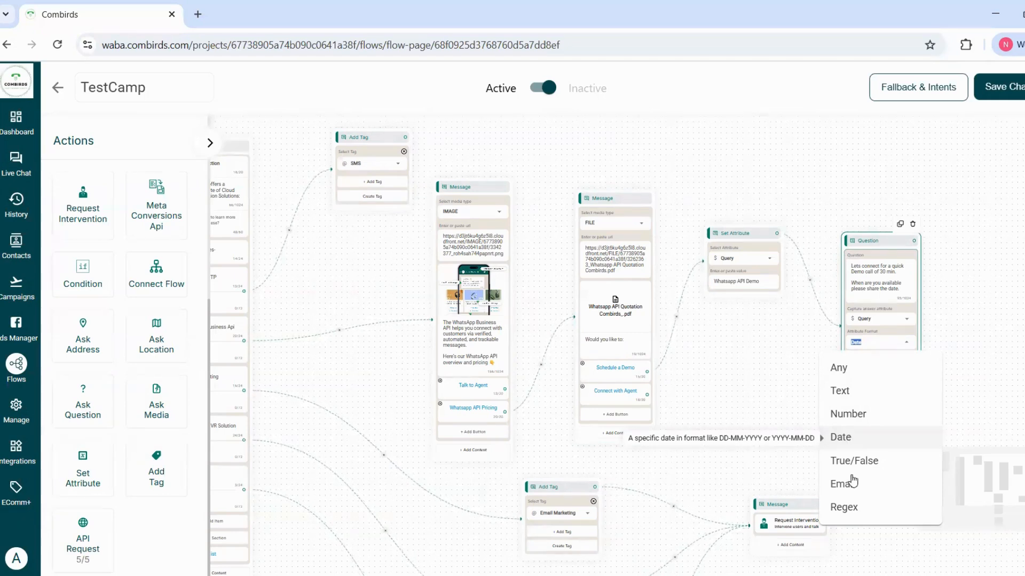
left_click(876, 437)
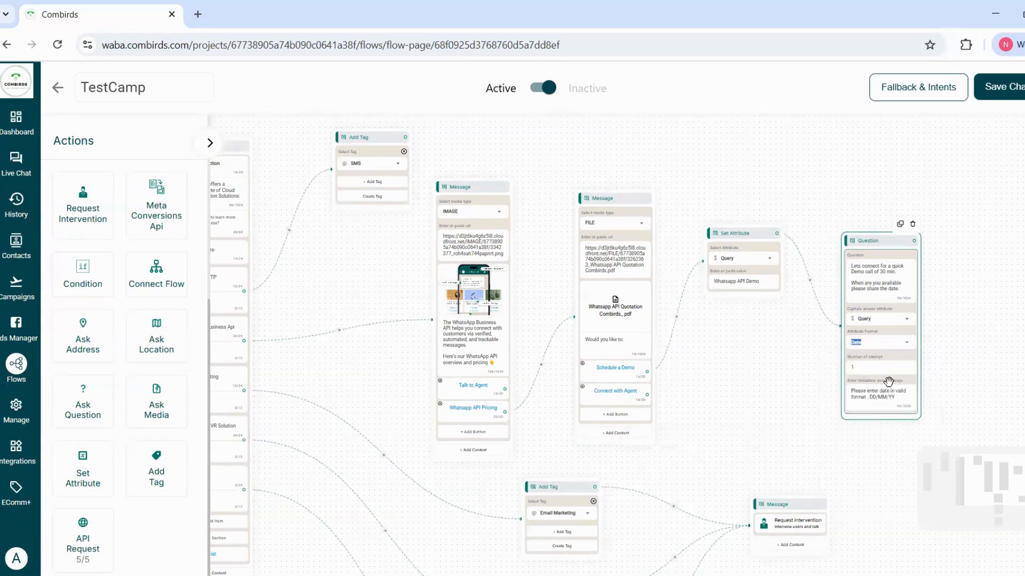
triple_click(878, 398)
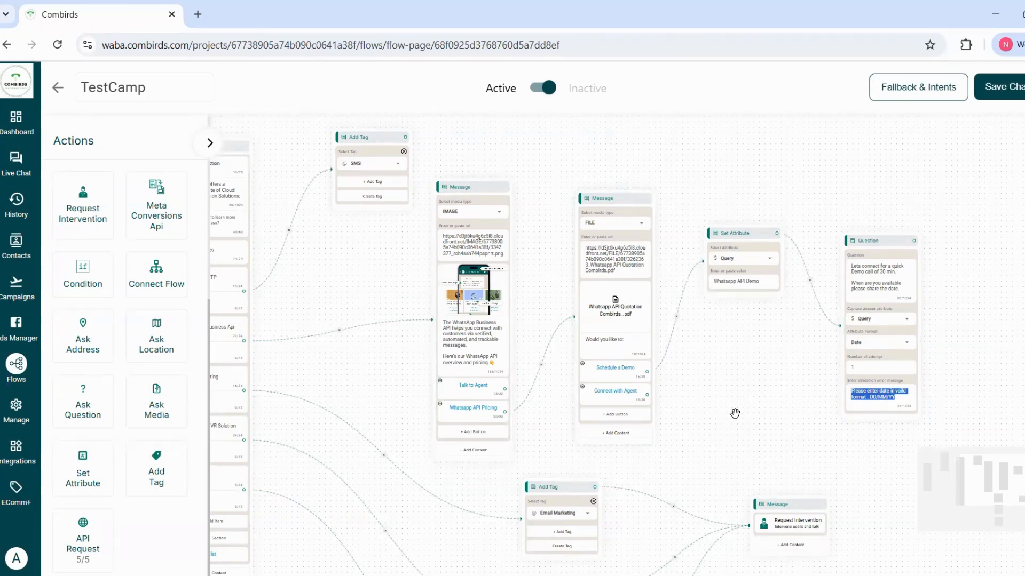
Connect the file message's Connect with Agent button and the image message's Talk to Agent button to the Request Intervention message.
left_click_drag(739, 395, 810, 300)
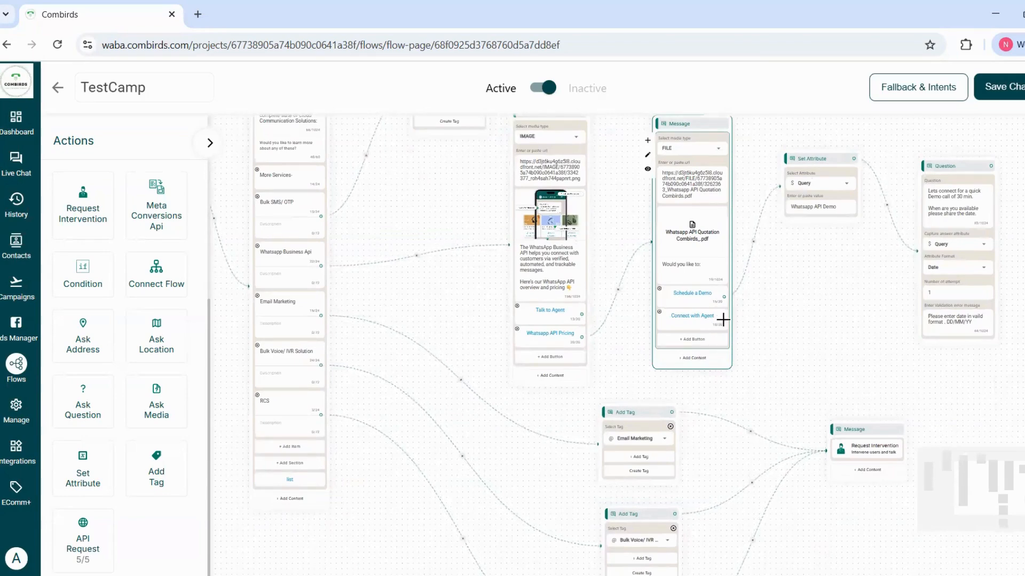
left_click_drag(723, 319, 850, 446)
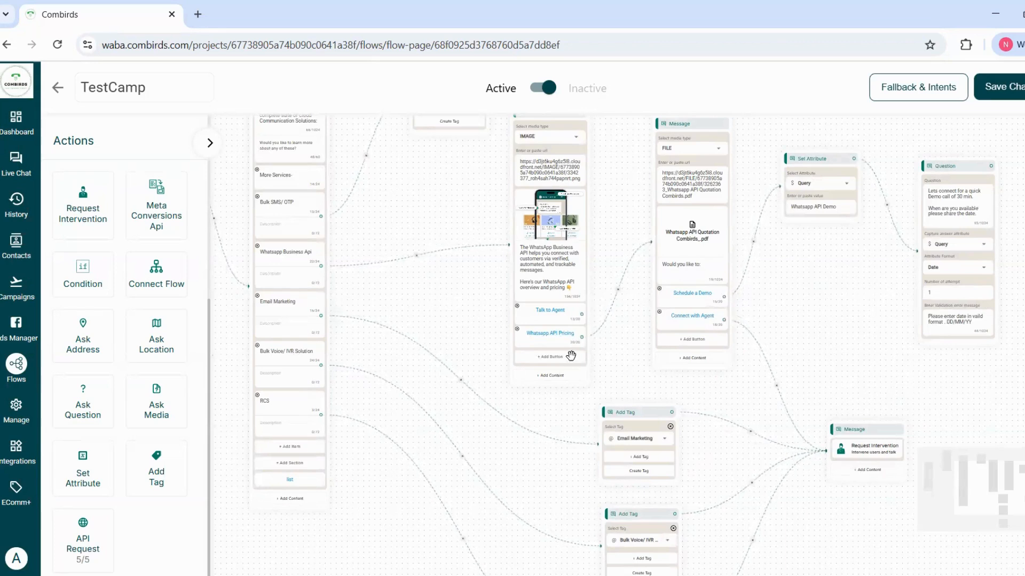
mouse_move(582, 309)
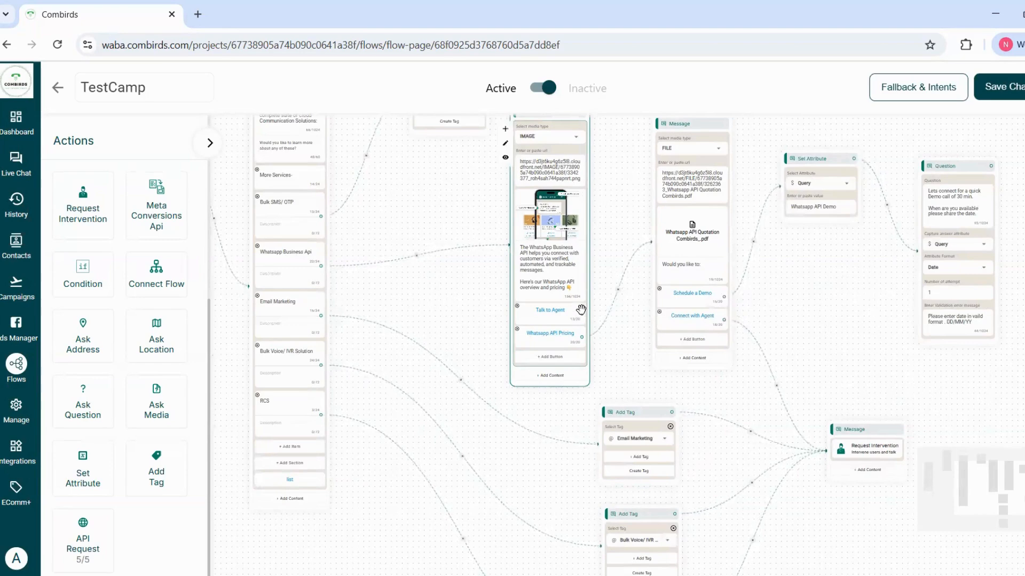
left_click_drag(582, 314, 829, 446)
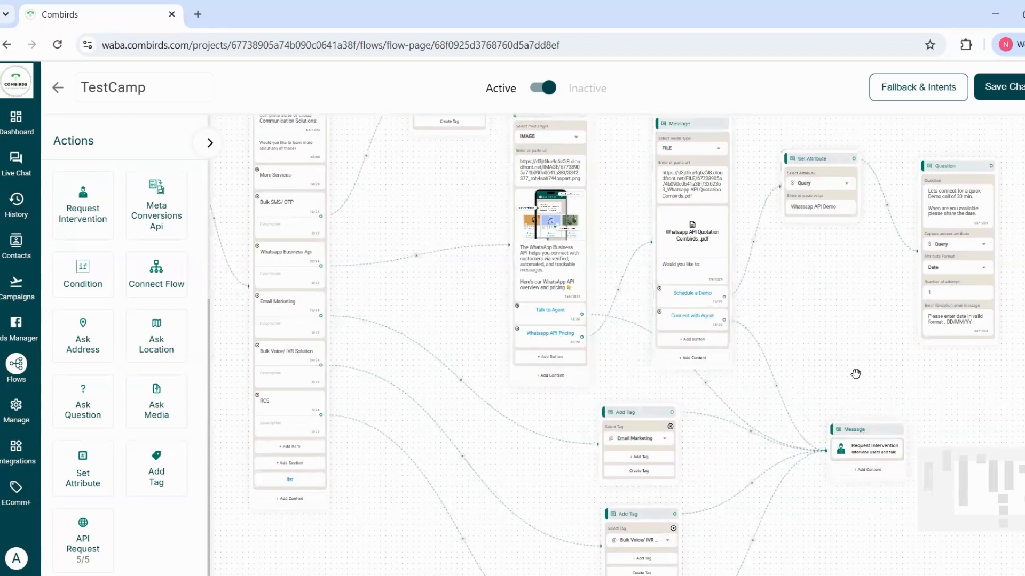
Examine the connected flow from its start node, and look through the available message types and actions.
scroll(807, 371, "down", 2)
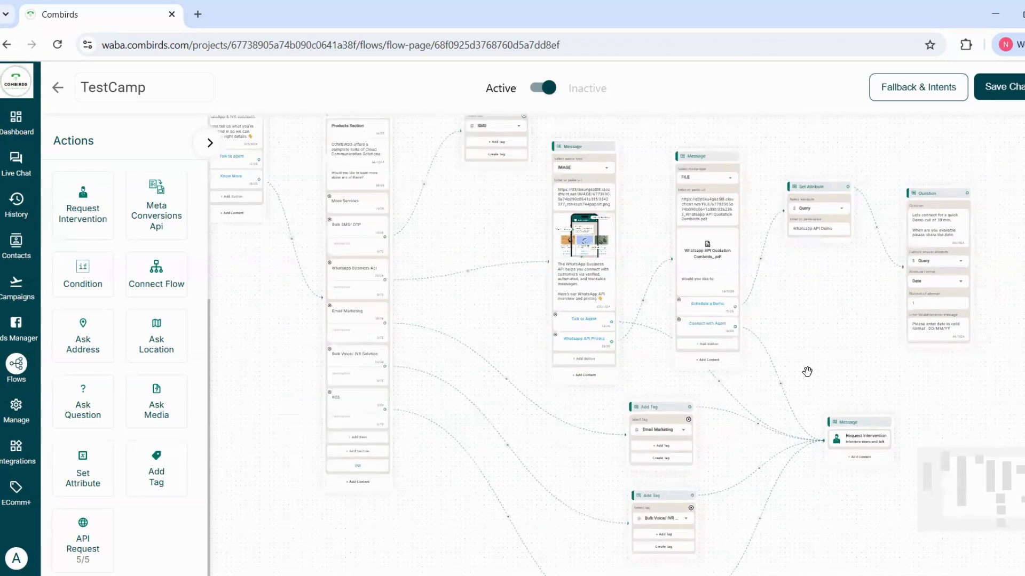
scroll(807, 371, "down", 1)
left_click_drag(799, 314, 960, 389)
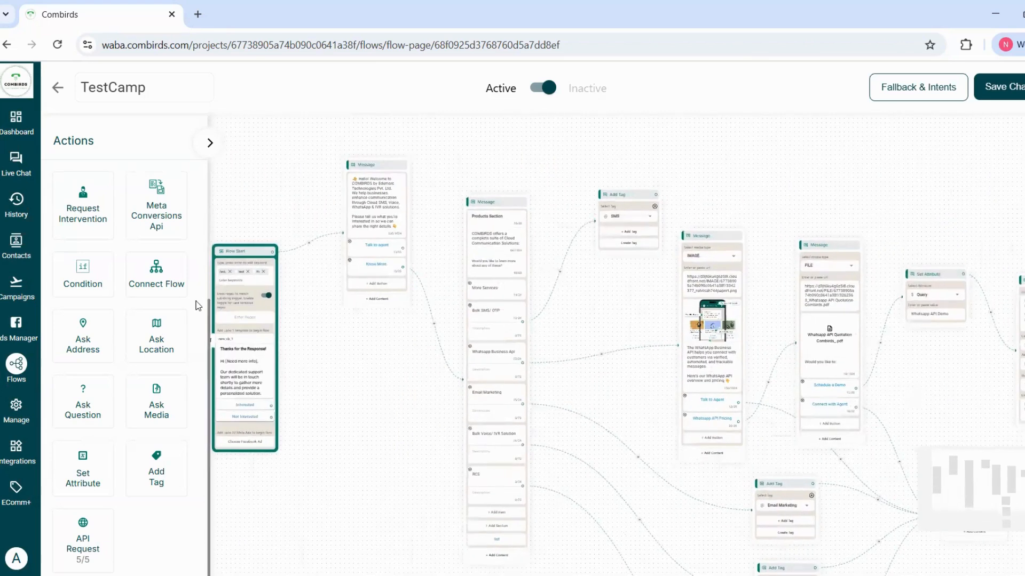
mouse_move(395, 376)
left_mouse_down()
mouse_move(473, 409)
mouse_move(236, 359)
mouse_move(407, 390)
left_mouse_up()
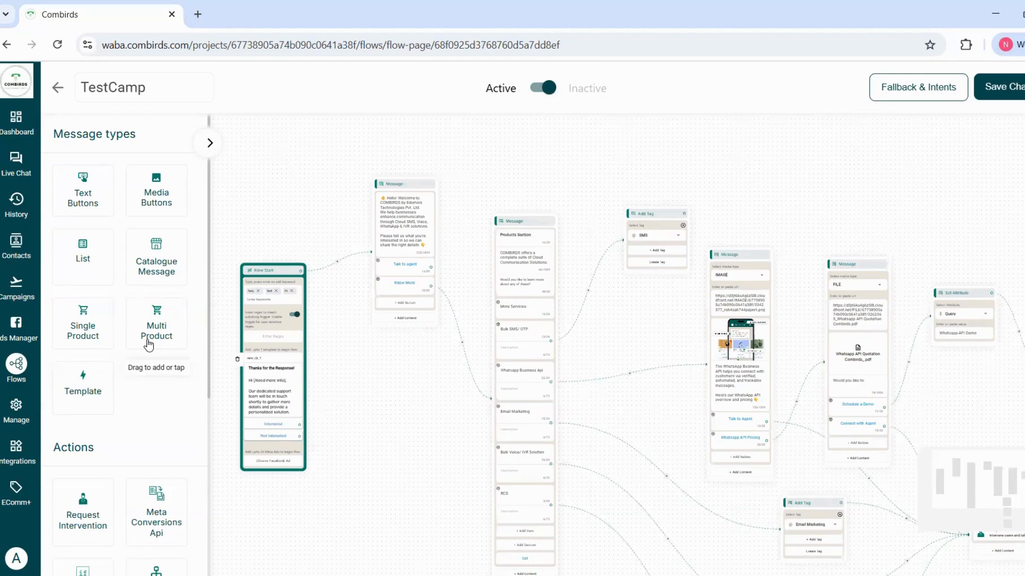
scroll(161, 474, "down", 5)
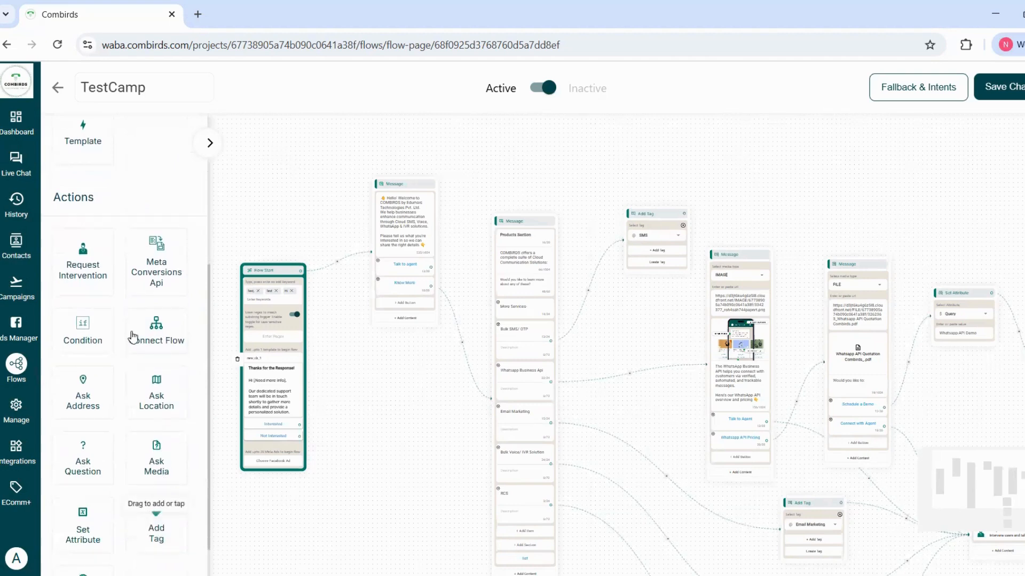
scroll(131, 308, "down", 1)
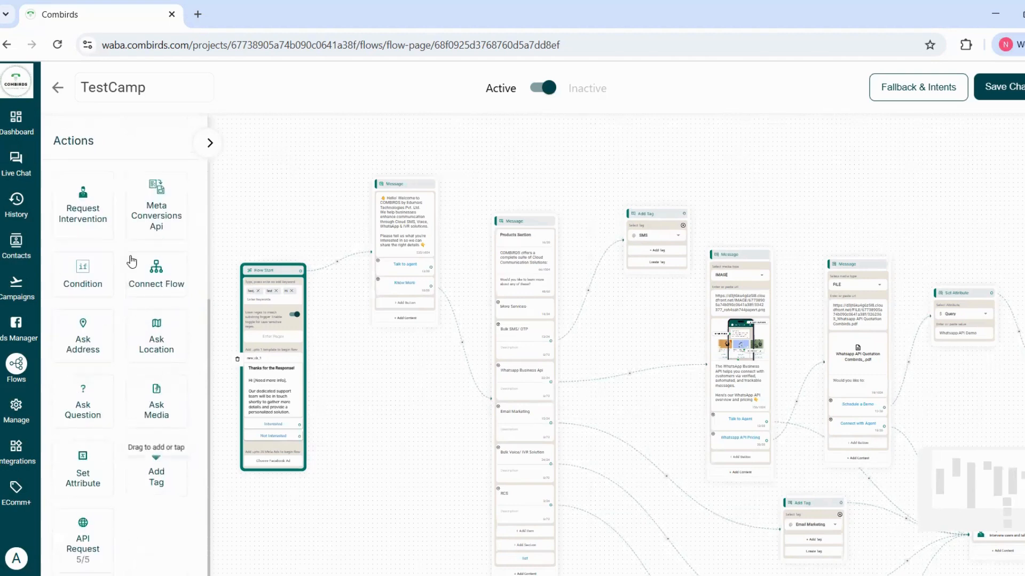
scroll(132, 309, "up", 6)
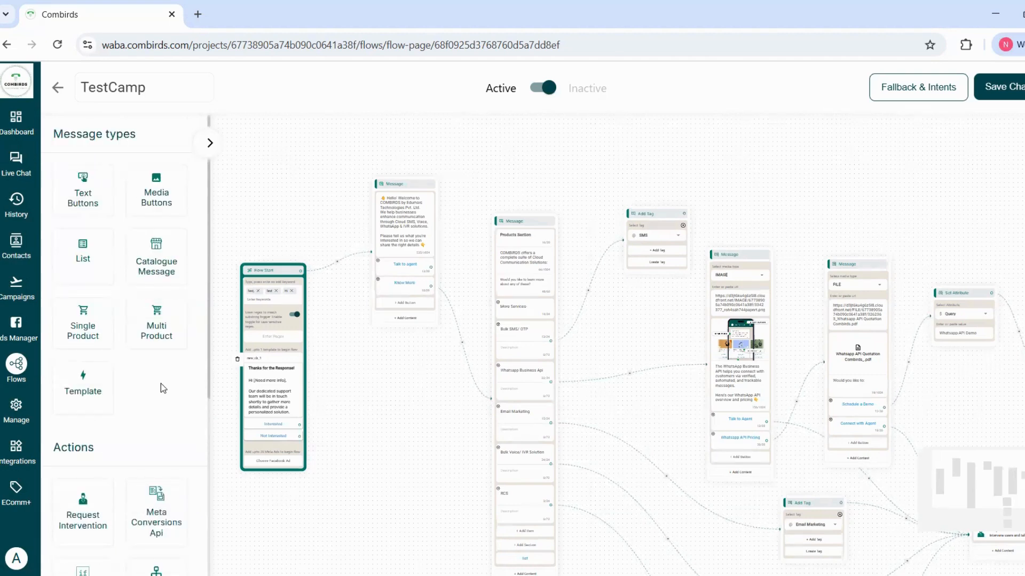
scroll(151, 463, "down", 6)
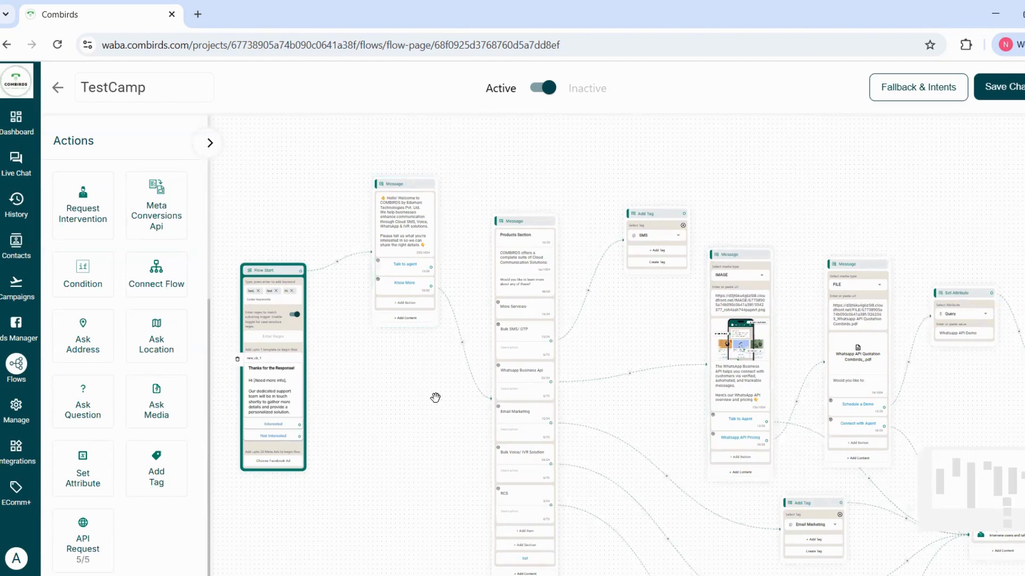
Save the TestCamp flow with its status set to Active, and return to the list of flows.
left_click(545, 92)
left_click(538, 93)
left_click(1014, 88)
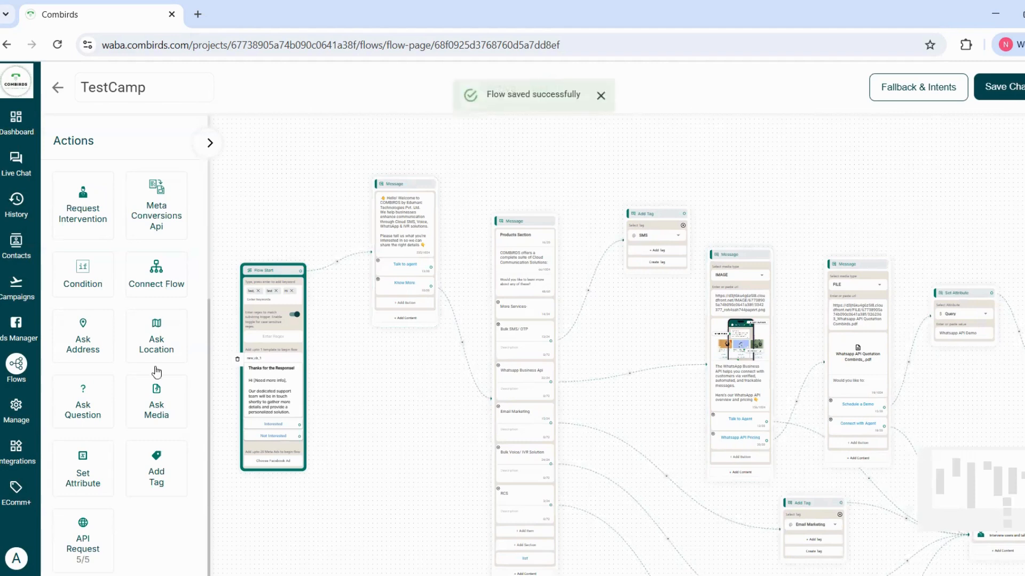
left_click(15, 367)
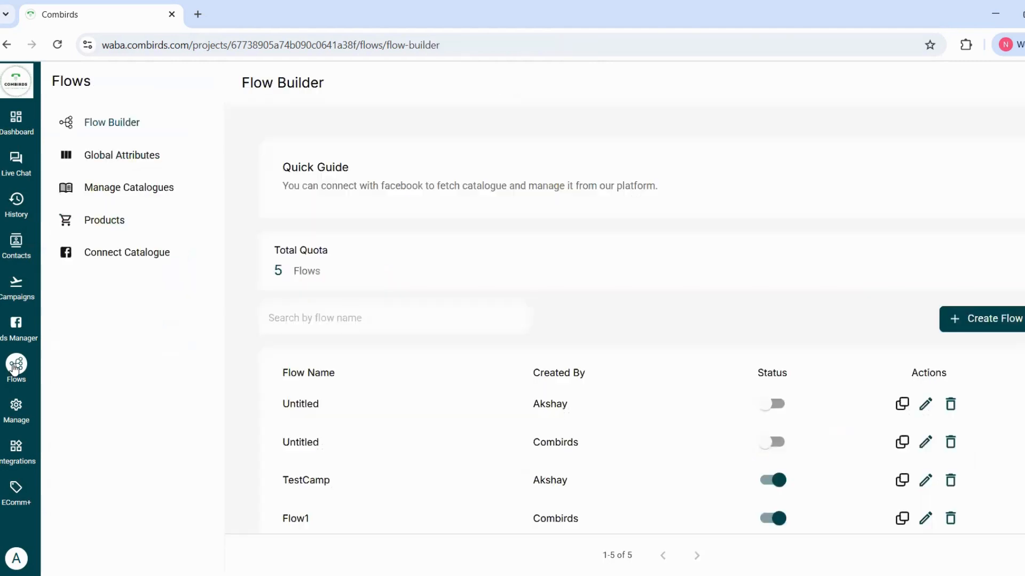